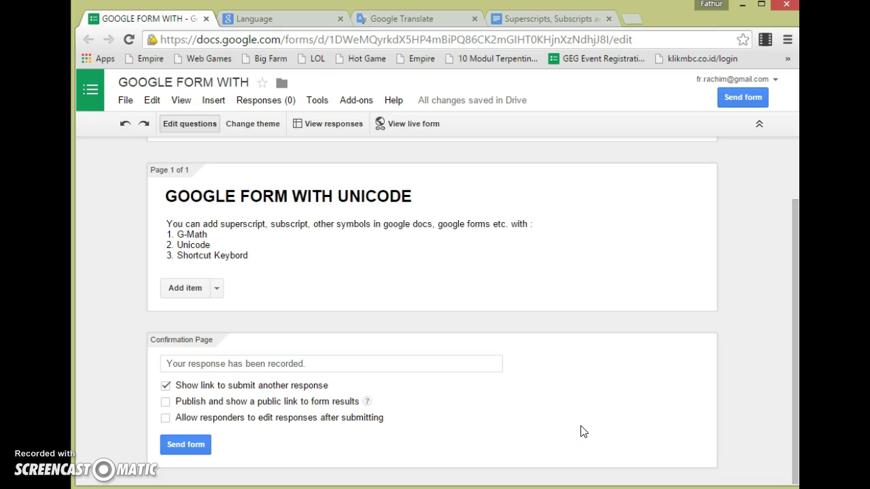
Step: Launch the g(Math) for Forms 'Create math expressions' sidebar from the Add-ons menu
left_click(415, 343)
left_click(279, 296)
left_click(347, 103)
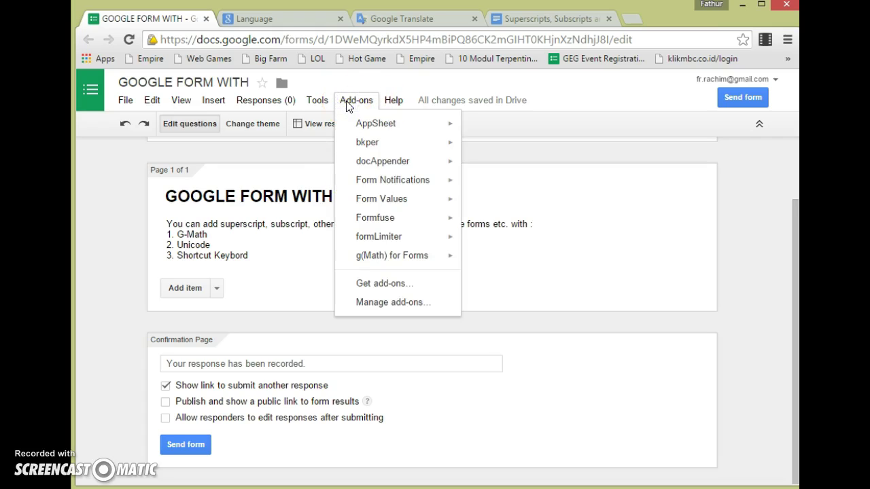
mouse_move(407, 264)
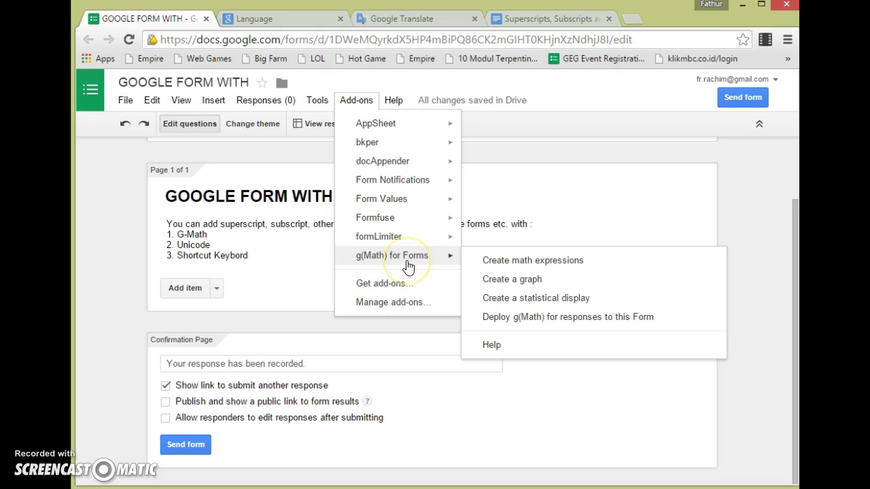
left_click(410, 262)
left_click(506, 265)
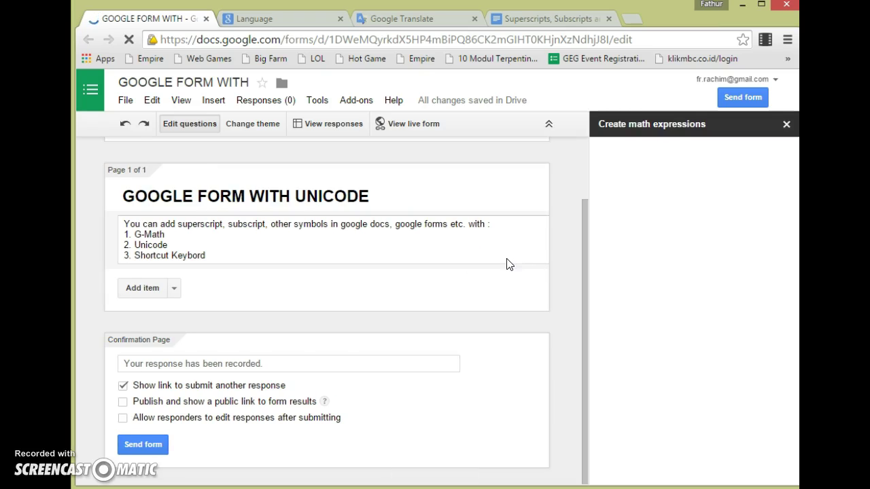
left_click(713, 254)
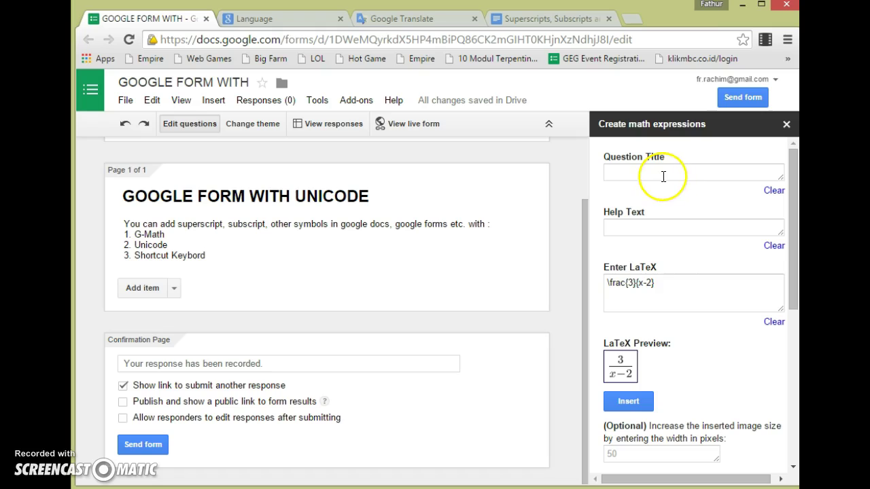
Step: Delete the sample fraction LaTeX and insert an nth-root template
left_click(679, 292)
left_click_drag(676, 289, 534, 271)
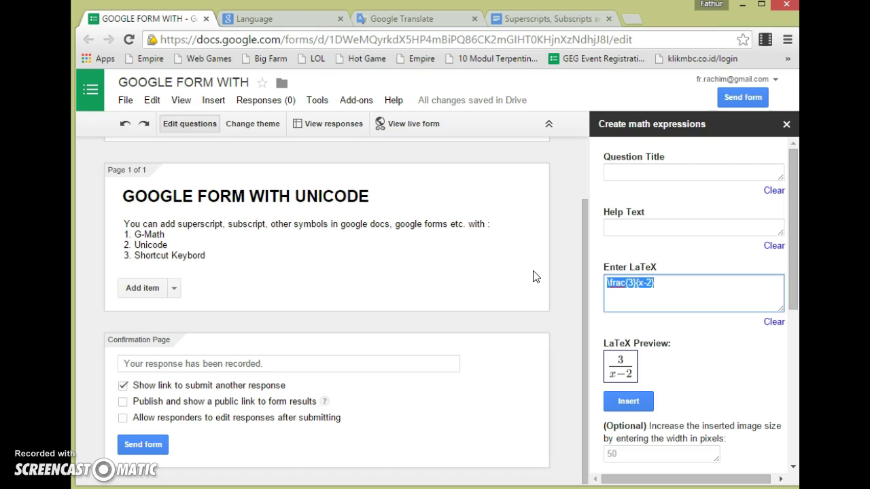
key("BackSpace")
left_click_drag(793, 301, 793, 420)
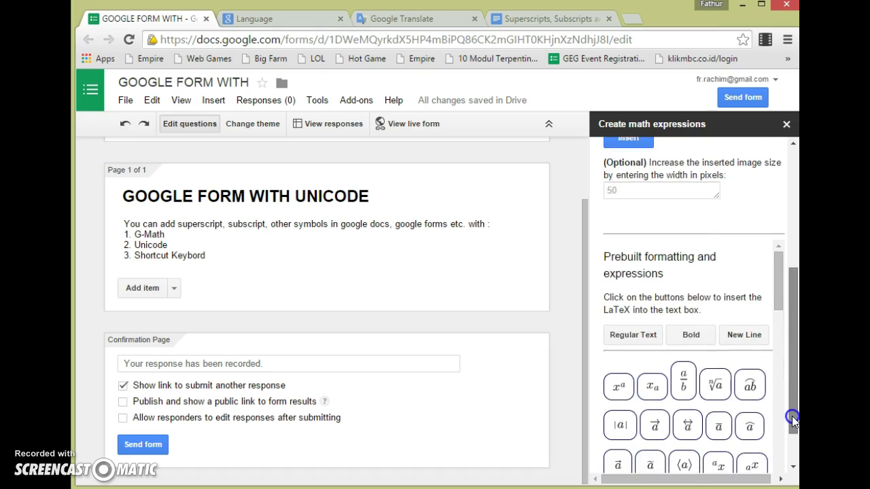
left_click(715, 386)
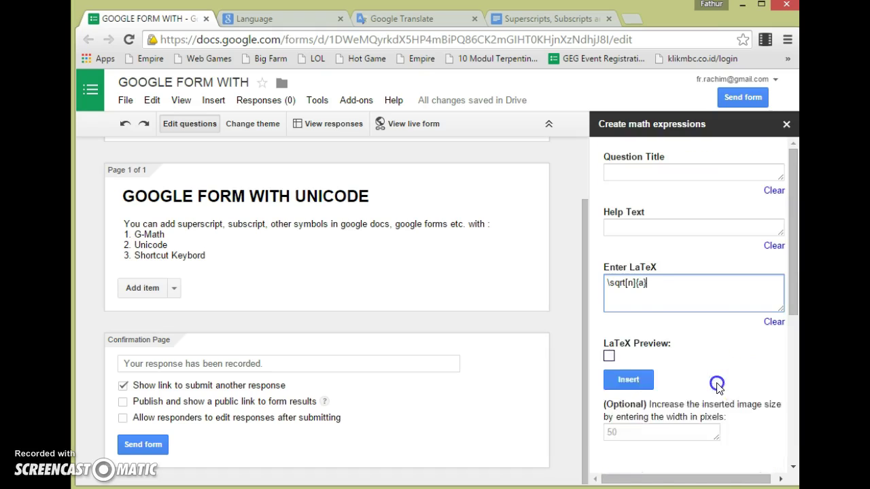
Step: Edit the root template into \sqrt[x]{AB^{5}}, with radicand AB^5 and index x
double_click(640, 282)
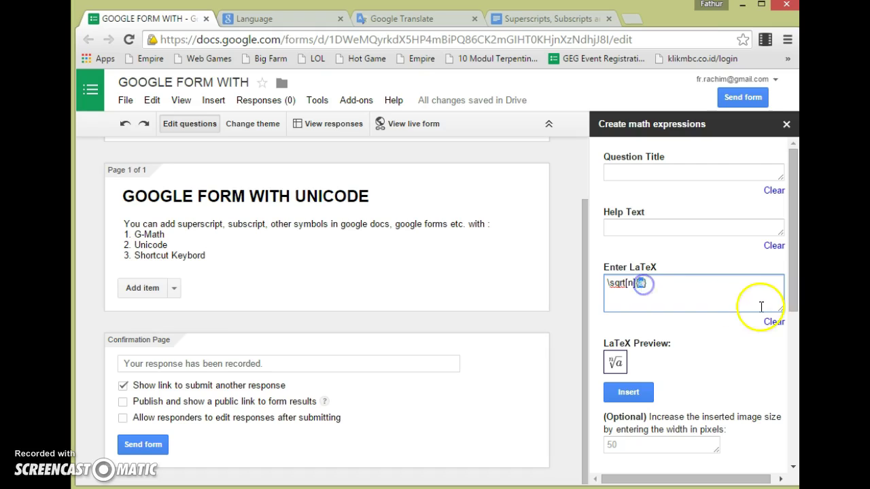
left_click(794, 352)
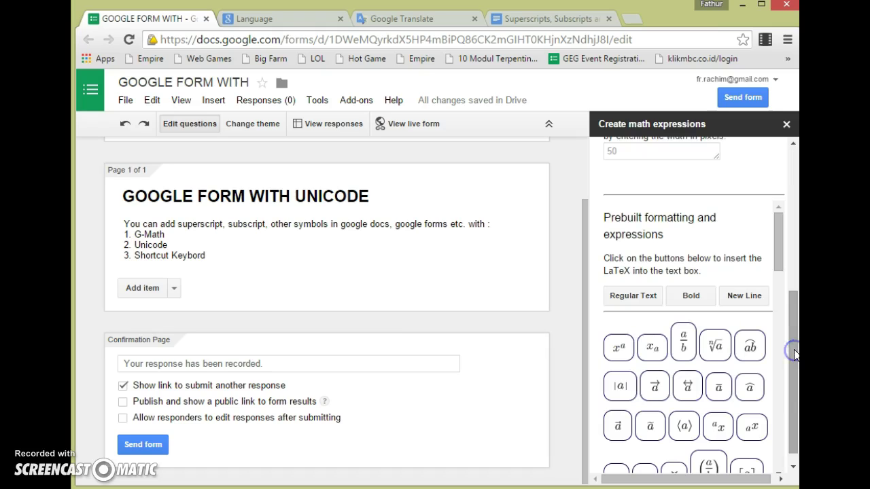
left_click(619, 347)
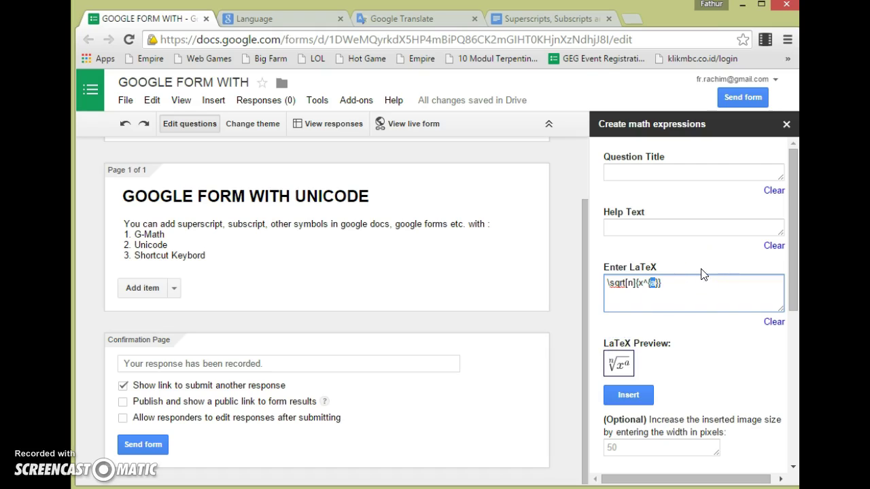
type("5")
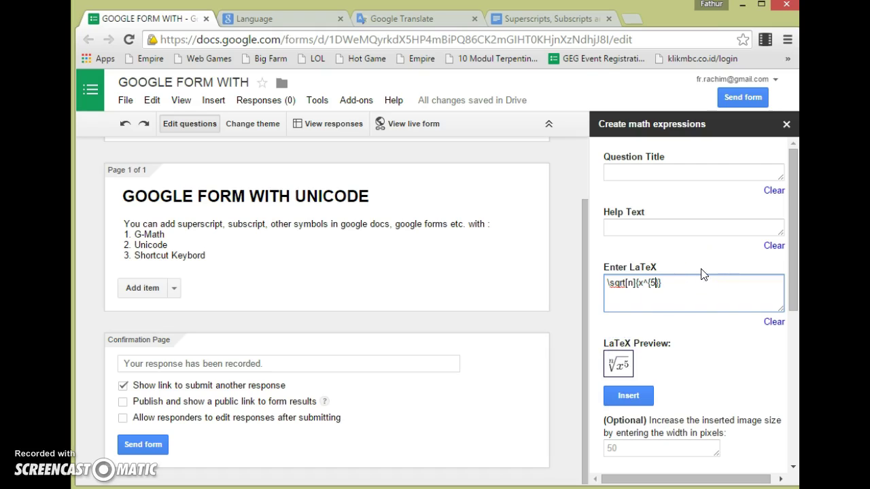
key("shift+Left")
key("shift+Left")
type("{AB")
double_click(630, 283)
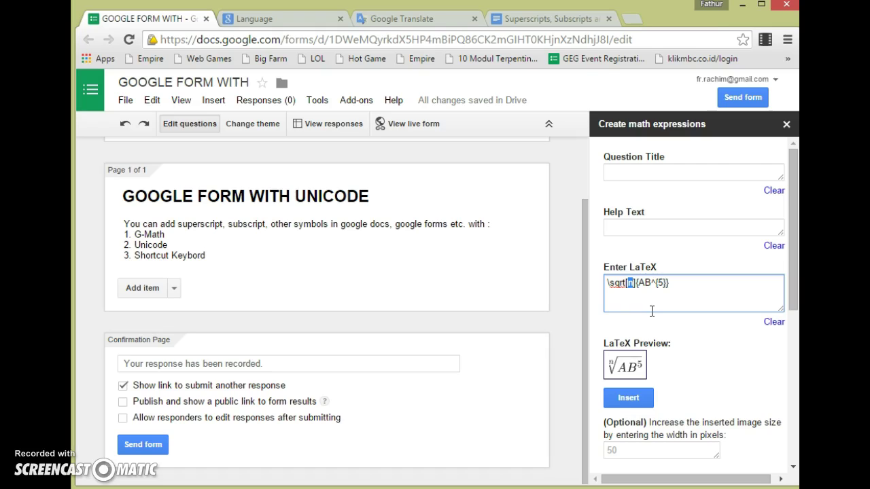
type("2")
key("shift+Left")
type("x")
Step: Insert the \sqrt[x]{AB^{5}} expression into the form as an image item above 'Answer for'
left_click(629, 400)
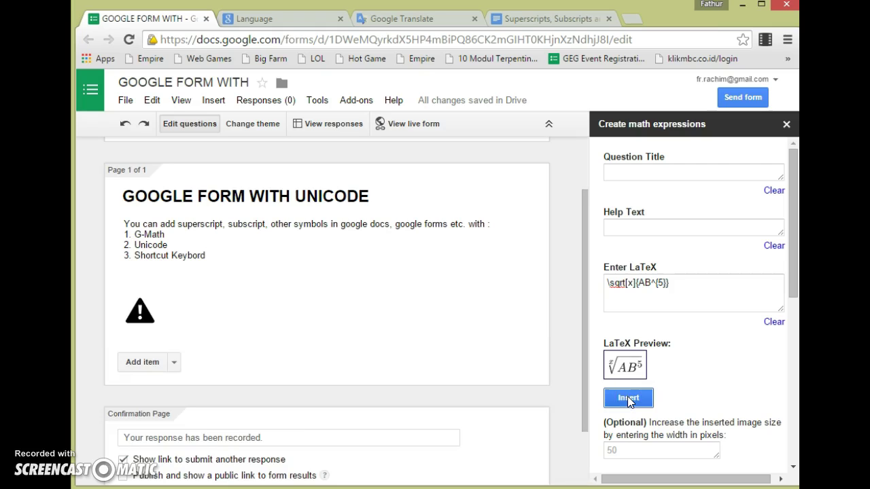
left_click(179, 341)
left_click(221, 343)
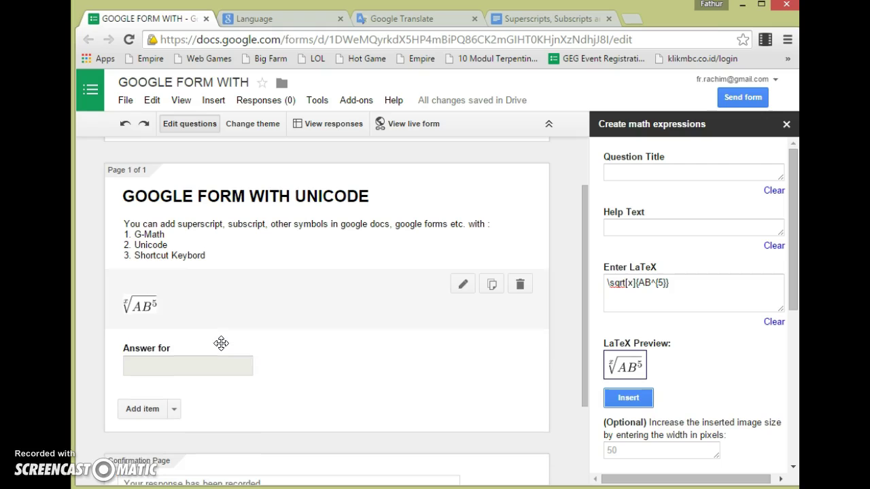
mouse_move(221, 343)
left_mouse_down()
mouse_move(184, 317)
mouse_move(155, 314)
left_mouse_up()
left_click(190, 402)
left_click(180, 407)
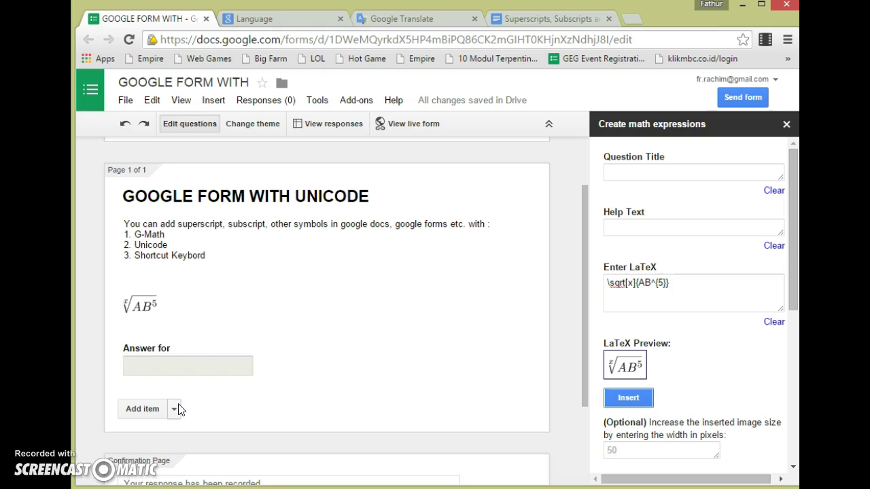
Step: Add a Multiple choice question from the Add item list and focus its title field
left_click(175, 409)
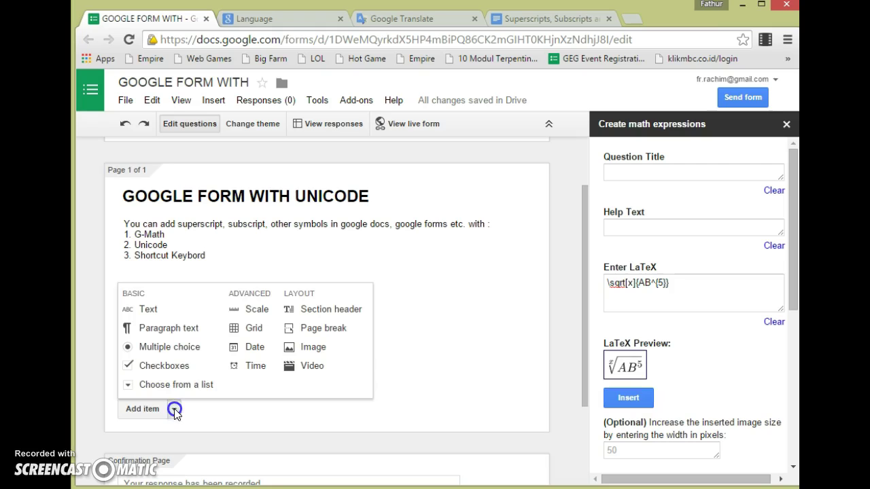
left_click(188, 351)
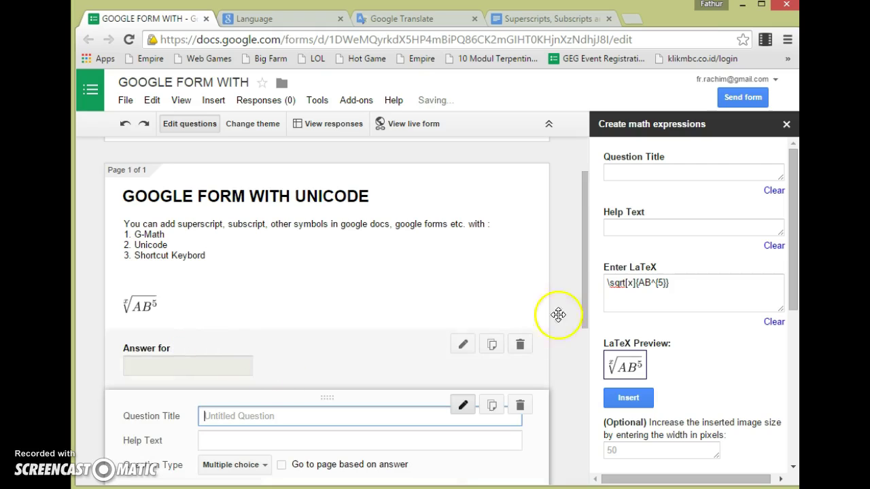
left_click(584, 265)
left_click_drag(584, 265, 584, 291)
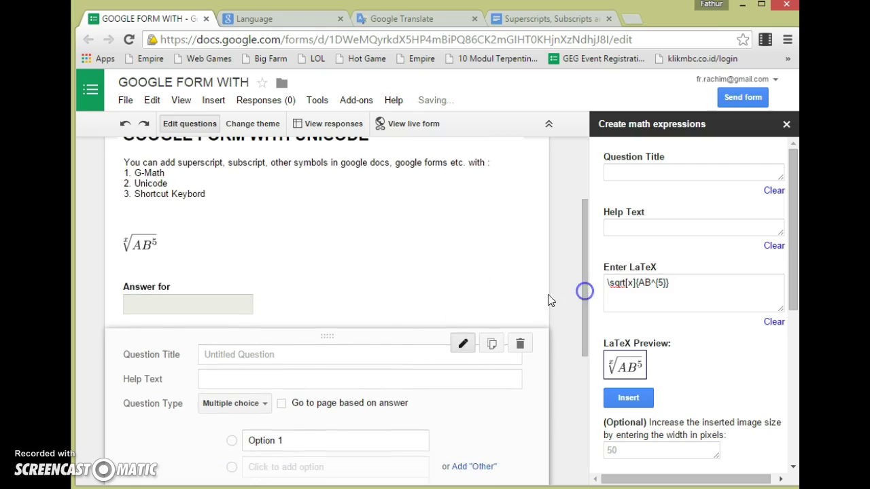
left_click(275, 356)
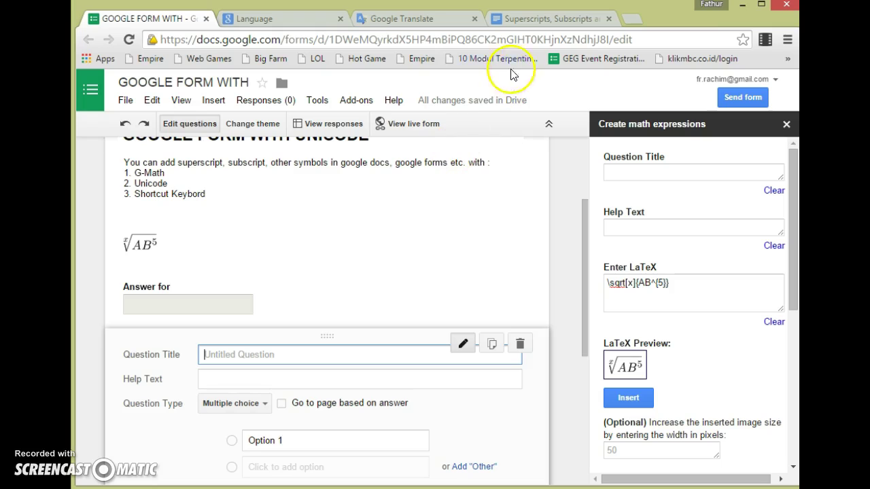
Step: Load gg.gg/gegkaltim_font in a new Chrome tab to reach the symbols reference document
left_click(632, 19)
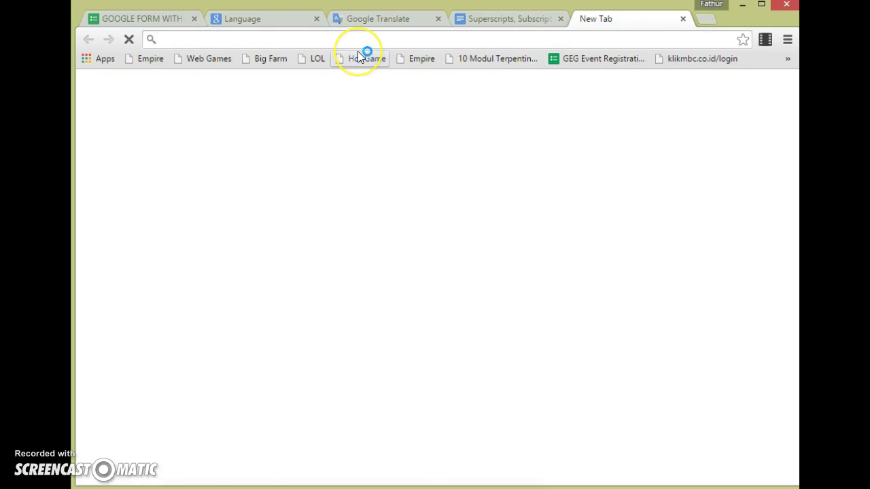
type("gg.")
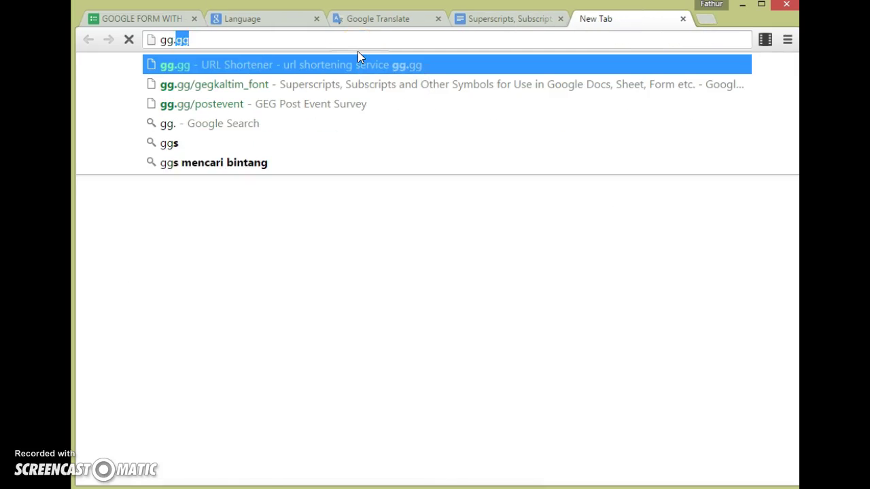
type("gg/")
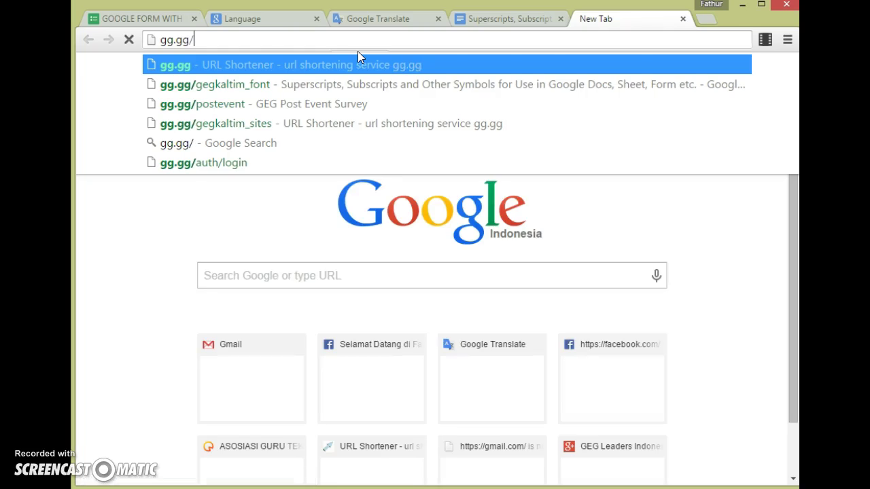
type("gegkaltim_font")
key("Return")
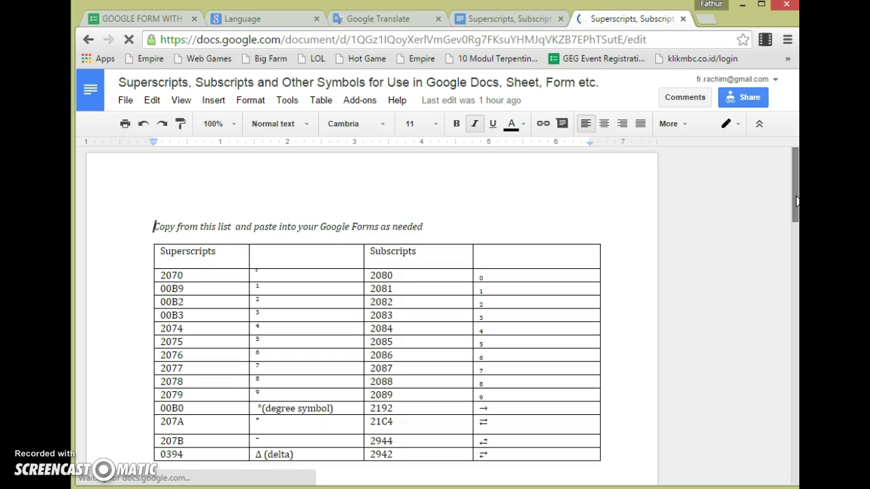
Step: Scroll to the chemical formulas table and select the subscripted H₂SO₄
left_click(795, 198)
left_click_drag(795, 198, 792, 270)
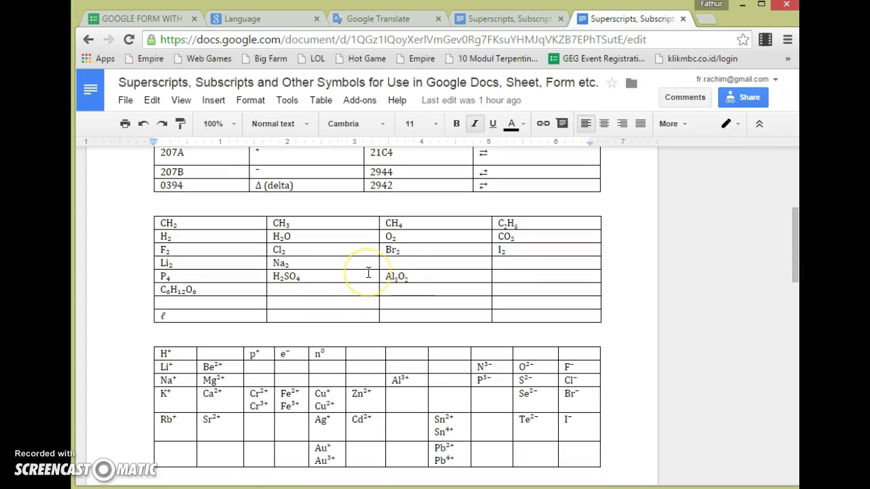
left_click(276, 276)
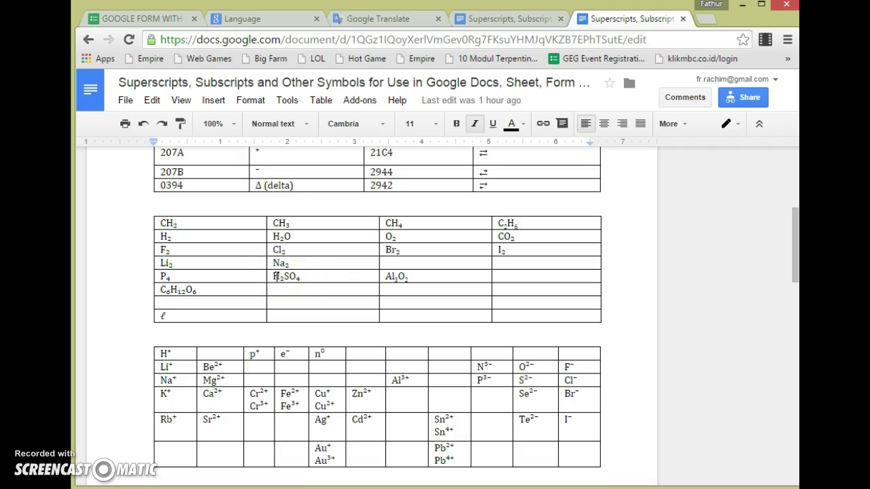
left_click_drag(276, 277, 299, 277)
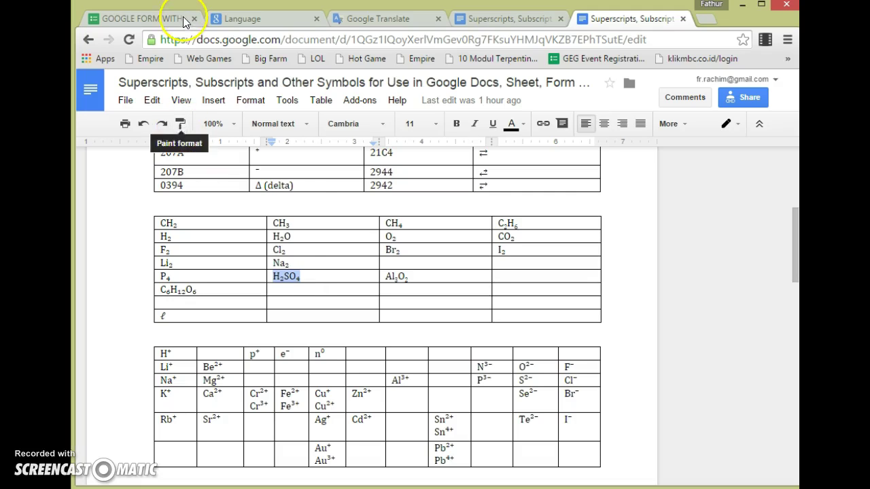
Step: Paste H₂SO₄ as the multiple-choice question title and select the Option 1 text
left_click(158, 23)
left_click(383, 354)
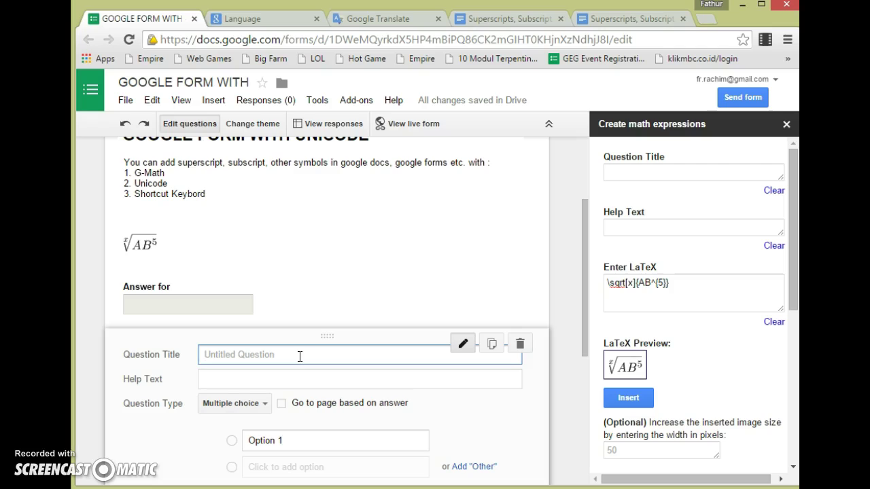
type("H₂SO₄")
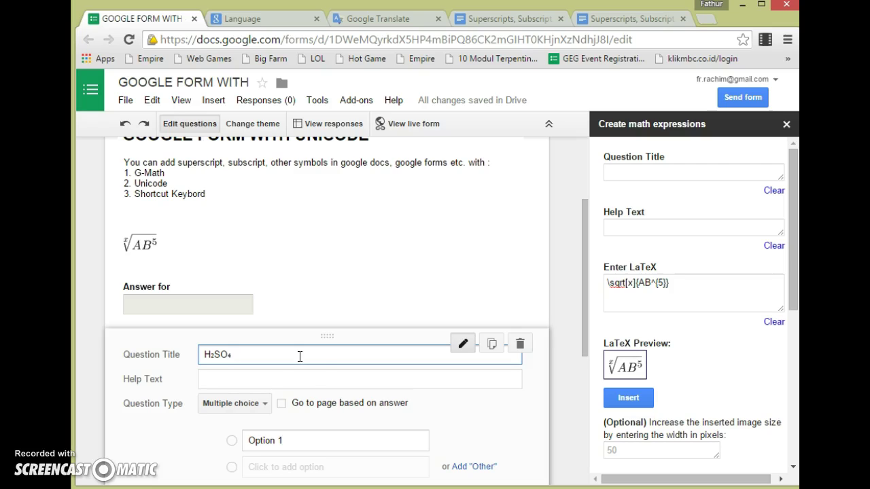
mouse_move(295, 439)
left_mouse_down()
mouse_move(259, 437)
mouse_move(297, 439)
left_mouse_up()
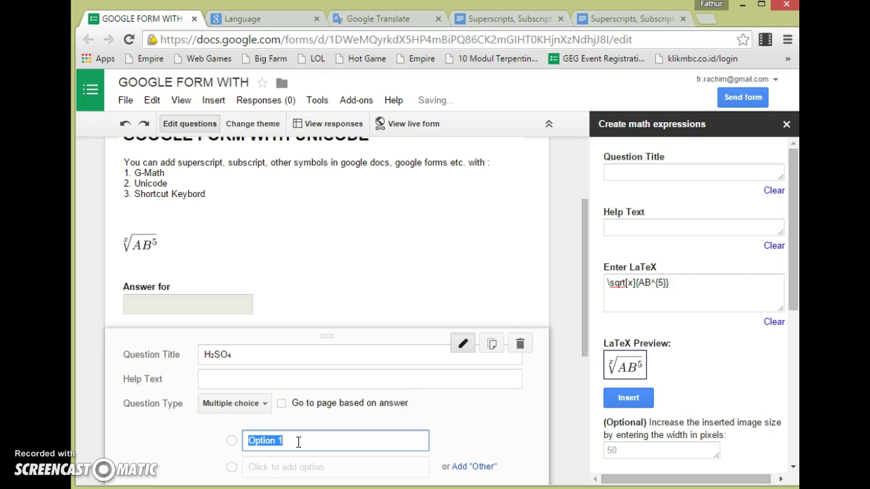
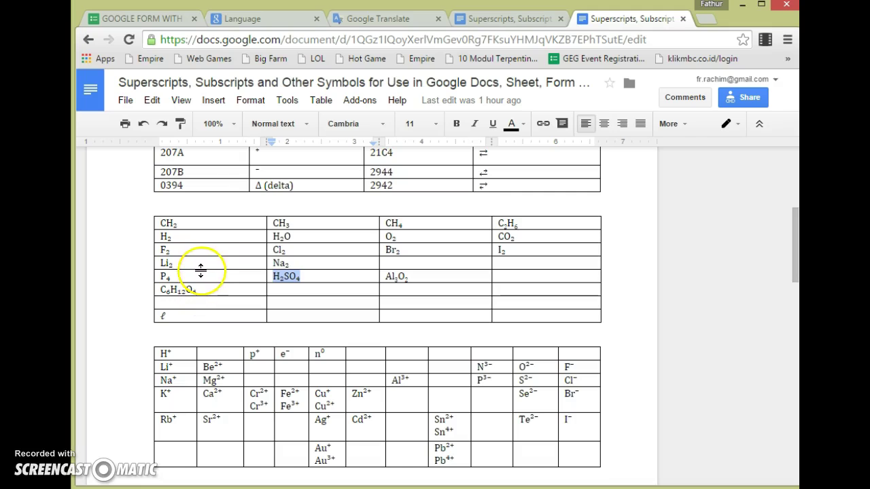
Step: Select the CH₄ formula in the Google Docs table
mouse_move(386, 223)
left_mouse_down()
mouse_move(408, 224)
mouse_move(386, 222)
left_mouse_up()
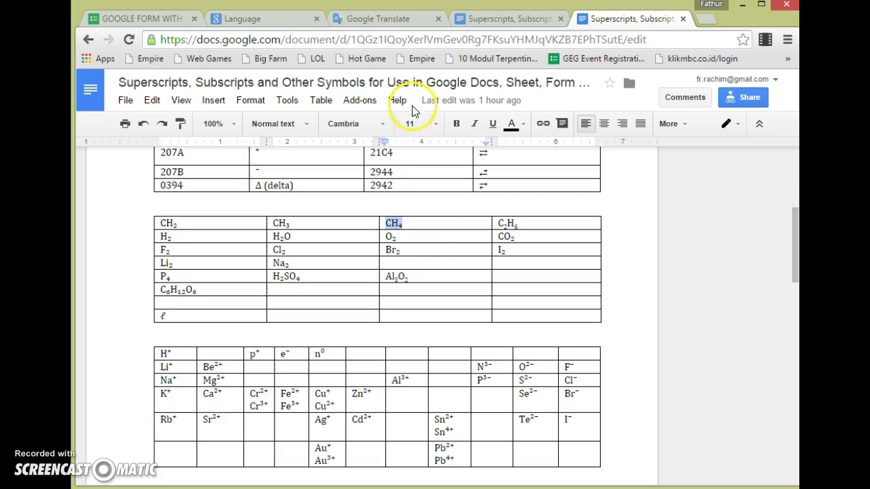
Step: Paste CH₄ as Option 1, try retyping its subscript 4, then undo the change
left_click(162, 26)
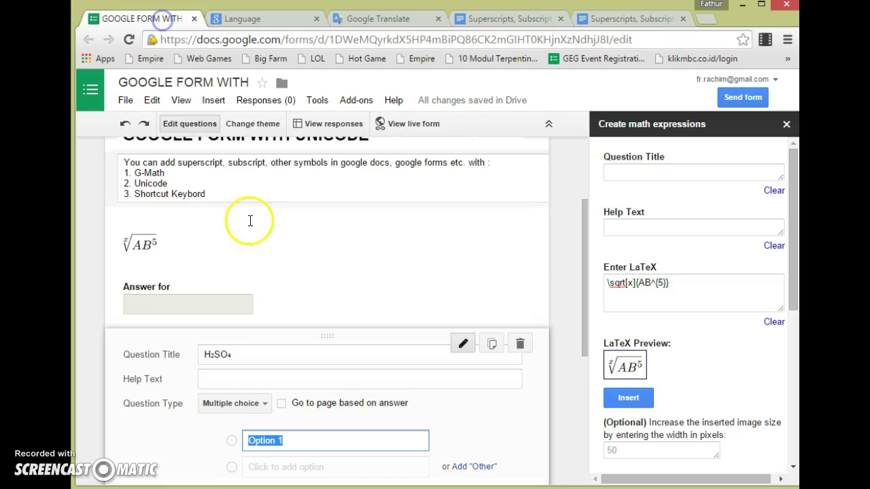
type("CH₄")
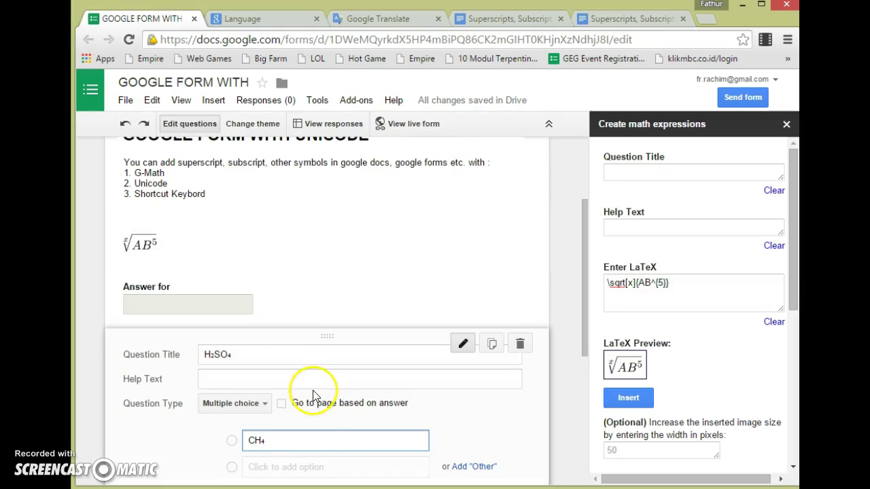
key("shift+Left")
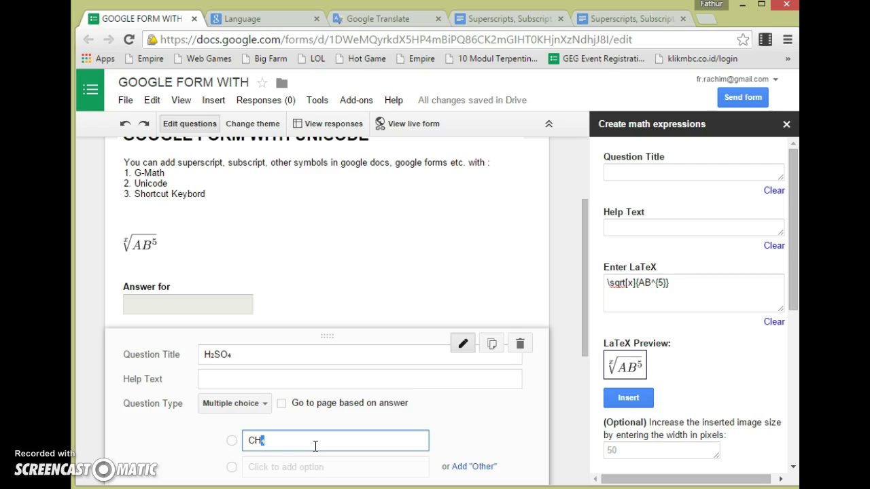
type("4")
key("ctrl+z")
key("ctrl+z")
Step: Re-paste CH₄ over Option 1 and replace the subscript with 9s, giving CH99
key("ctrl+a")
type("CH₄")
key("Left")
type("9")
key("shift+Right")
type("9")
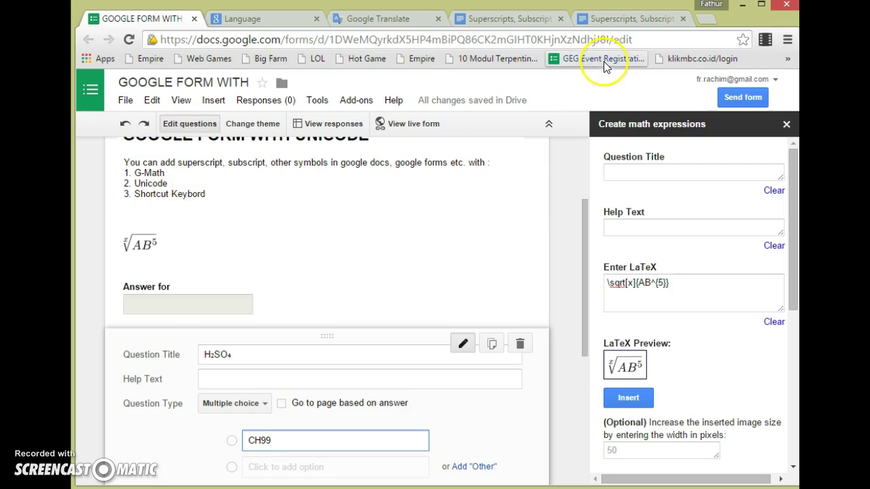
Step: In the symbol document's code table, select the 2079 code and its ⁹ symbol
left_click(627, 20)
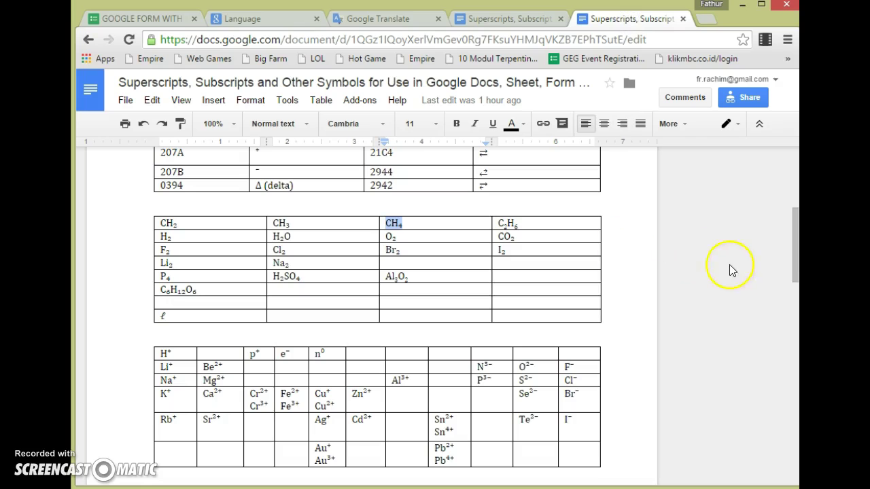
left_click_drag(795, 255, 791, 205)
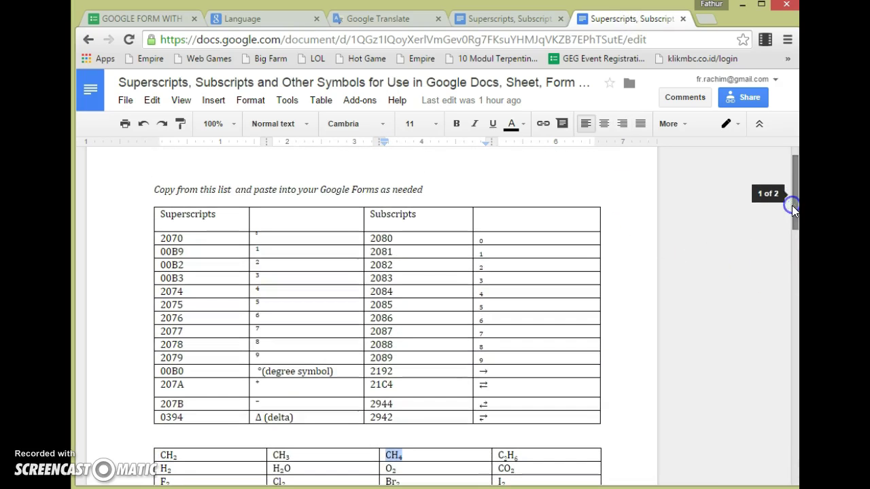
left_click(262, 357)
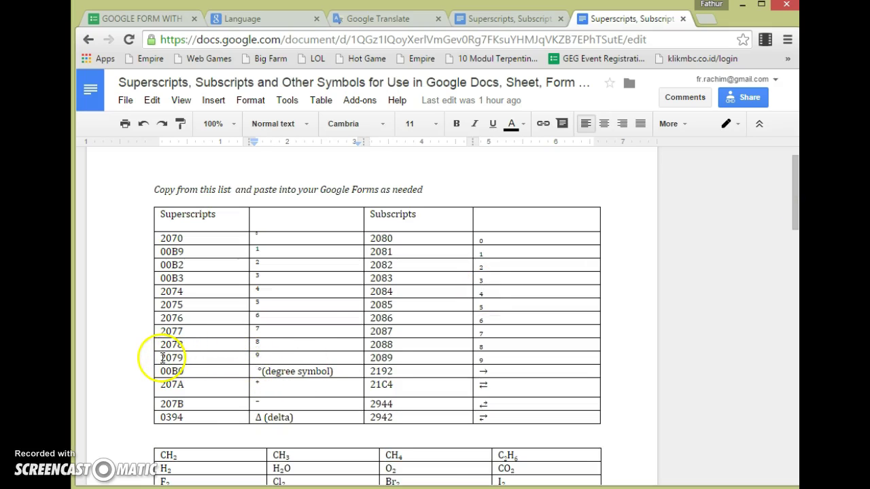
left_click_drag(161, 357, 185, 358)
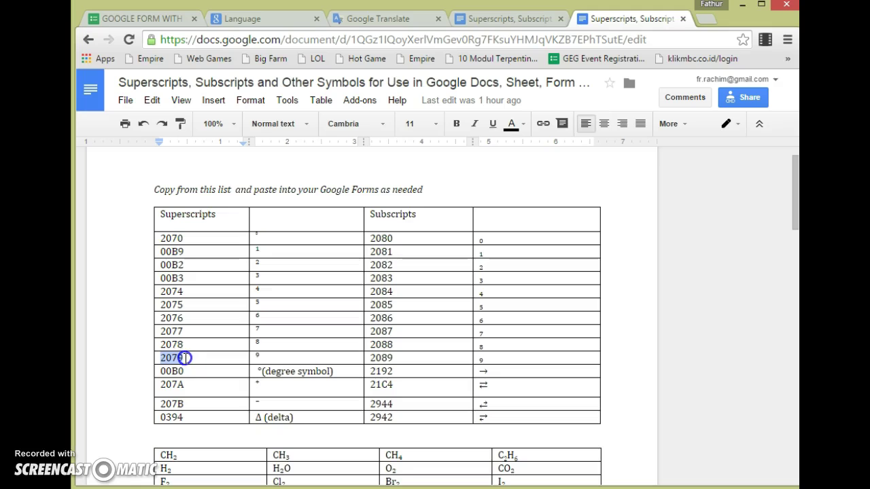
left_click(258, 356)
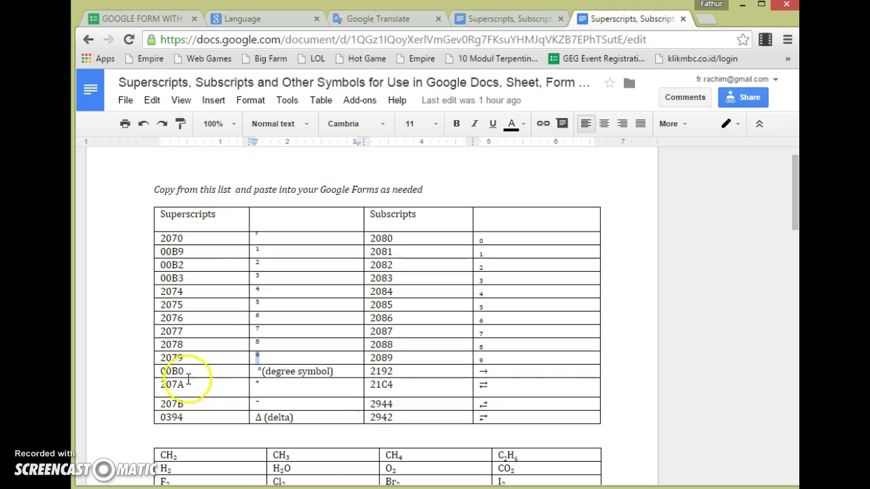
left_click_drag(160, 358, 183, 358)
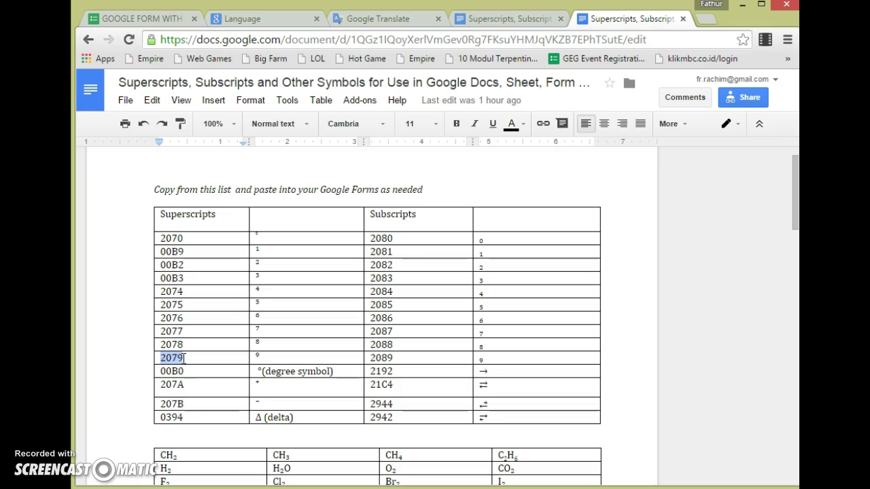
left_click(269, 358)
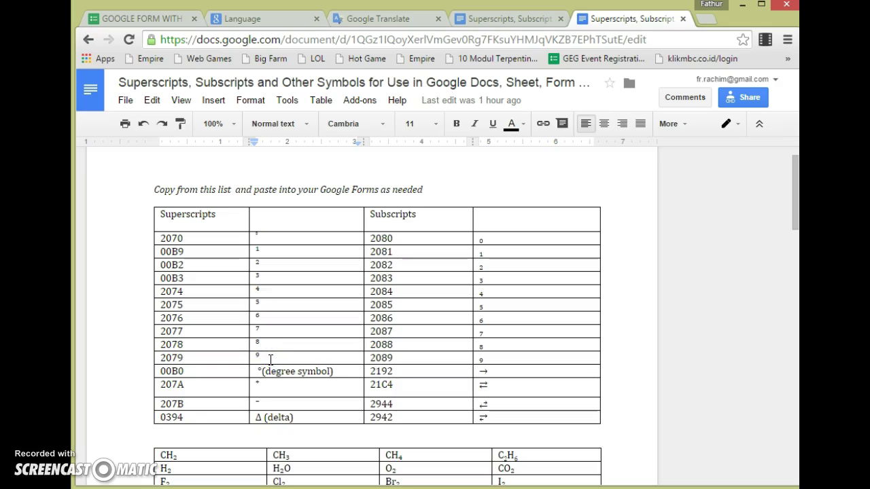
left_click_drag(270, 358, 216, 353)
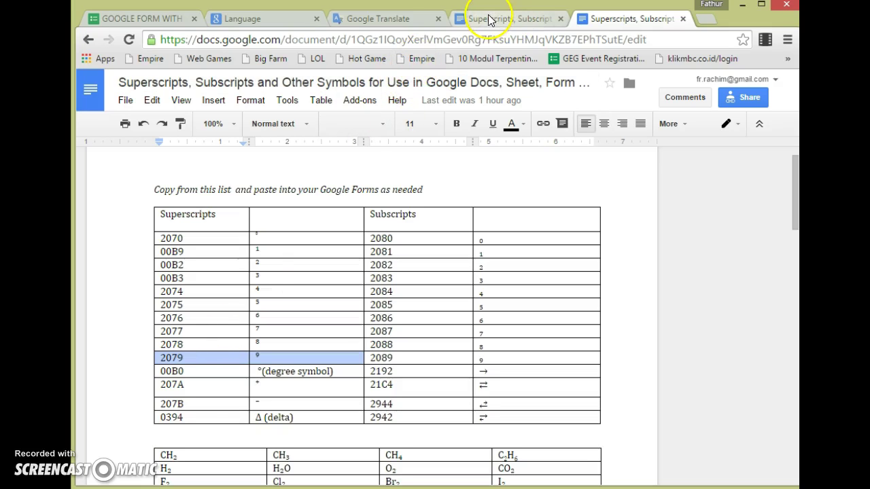
Step: Replace the trailing 99 in Option 1 by pasting CH₄ back in
left_click(169, 20)
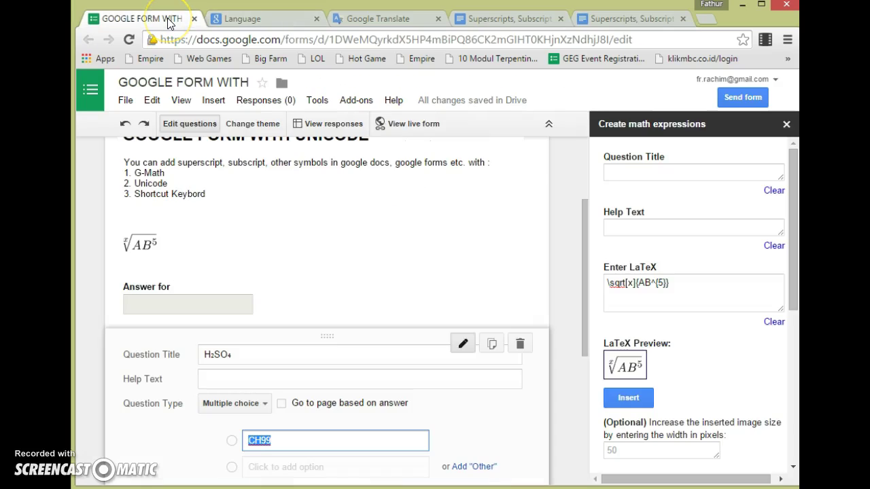
key("End")
key("shift+Left")
key("shift+Left")
key("shift+Left")
key("shift+Left")
type("CH₄")
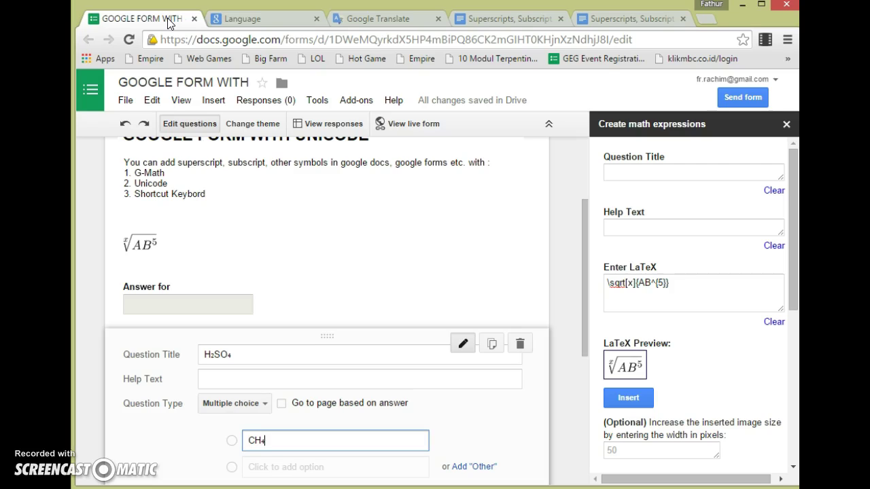